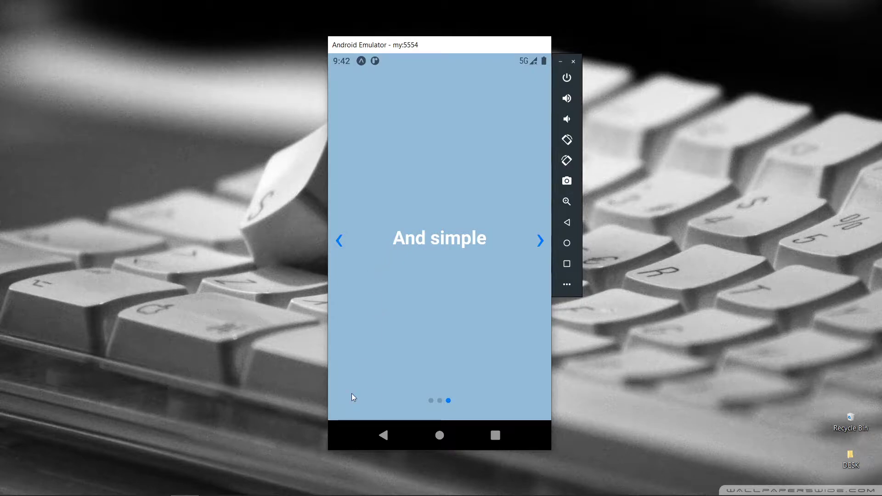
# Step: Flip through the Hello Swiper, Beautiful and And simple demo slides, then open Recents
pyautogui.moveTo(395, 323); pyautogui.dragTo(556, 332)
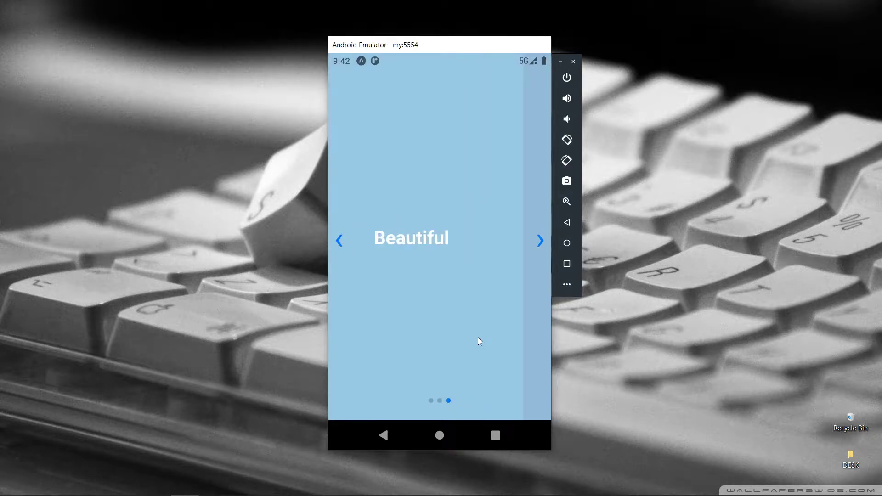
pyautogui.moveTo(436, 335); pyautogui.dragTo(517, 340)
pyautogui.moveTo(418, 349)
pyautogui.mouseDown()
pyautogui.moveTo(501, 346)
pyautogui.moveTo(472, 319)
pyautogui.moveTo(384, 331)
pyautogui.mouseUp()
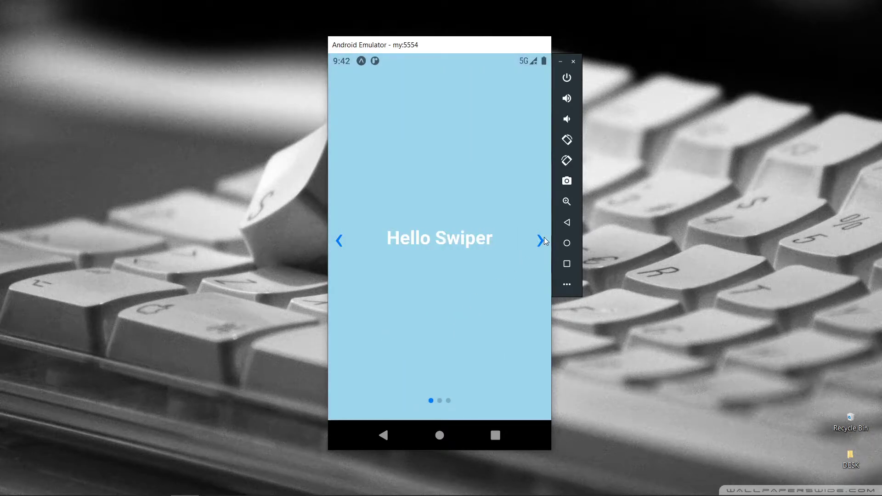
pyautogui.click(541, 239)
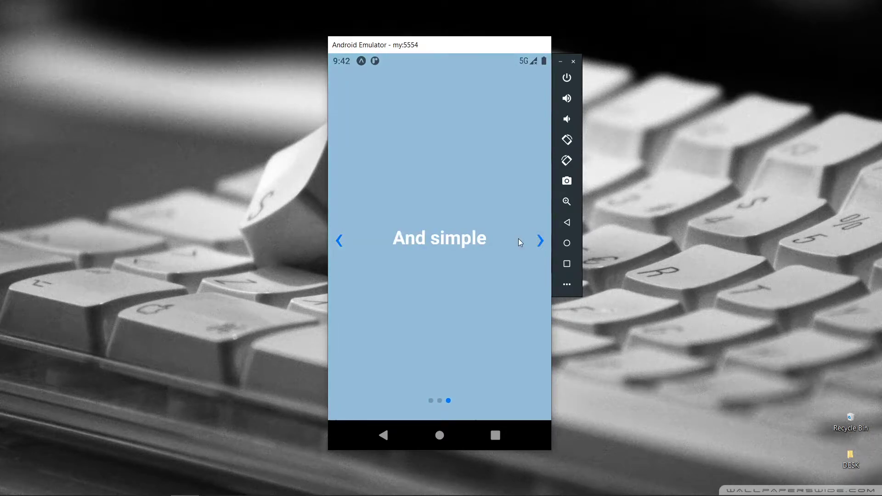
pyautogui.click(339, 244)
pyautogui.click(566, 263)
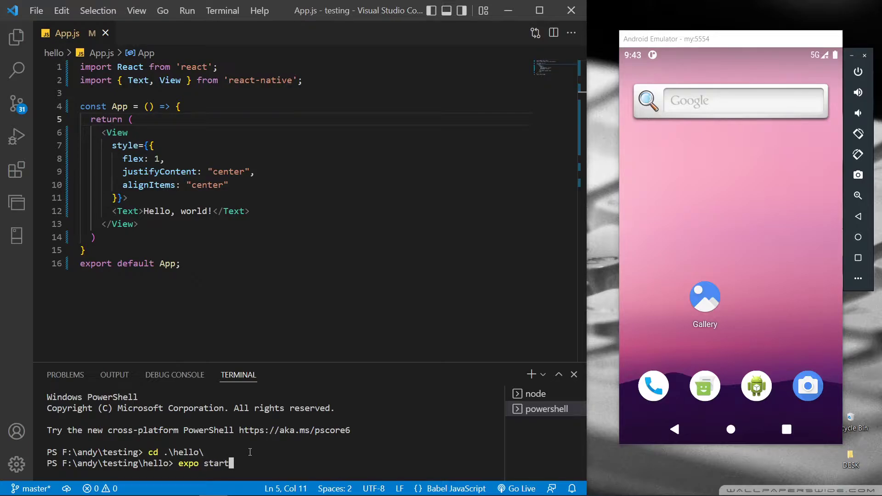
# Step: Start the Expo project and open it on Android, showing the Hello, world! app
pyautogui.press('Return')
pyautogui.press('Return')
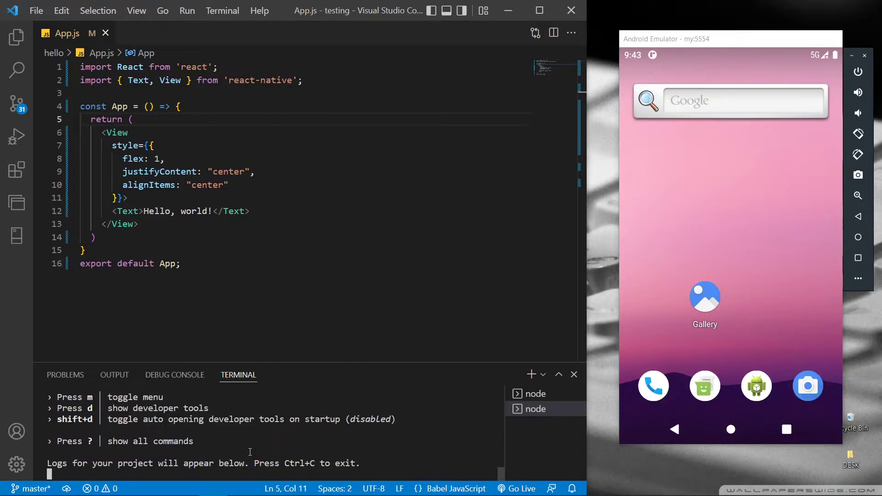
pyautogui.press('a')
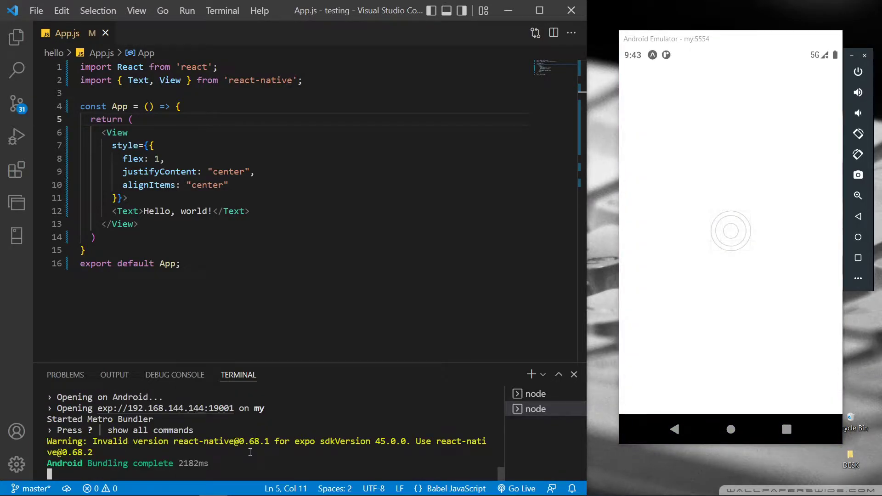
pyautogui.click(155, 220)
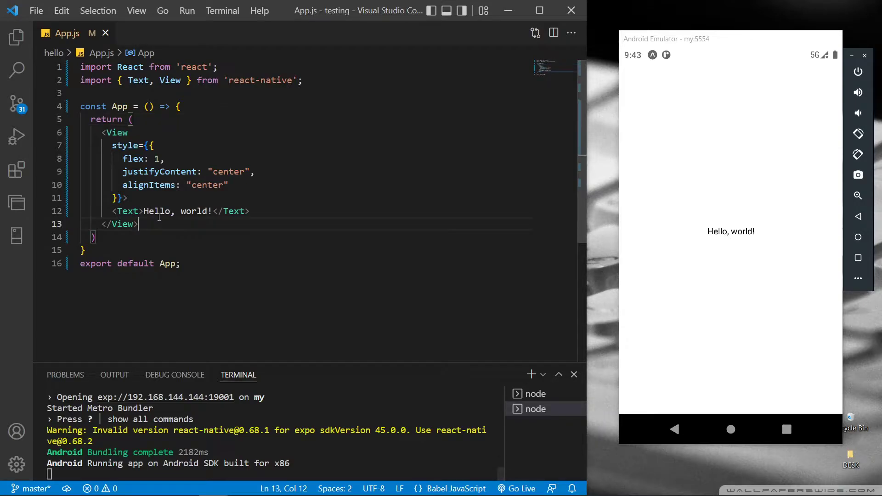
pyautogui.tripleClick(156, 209)
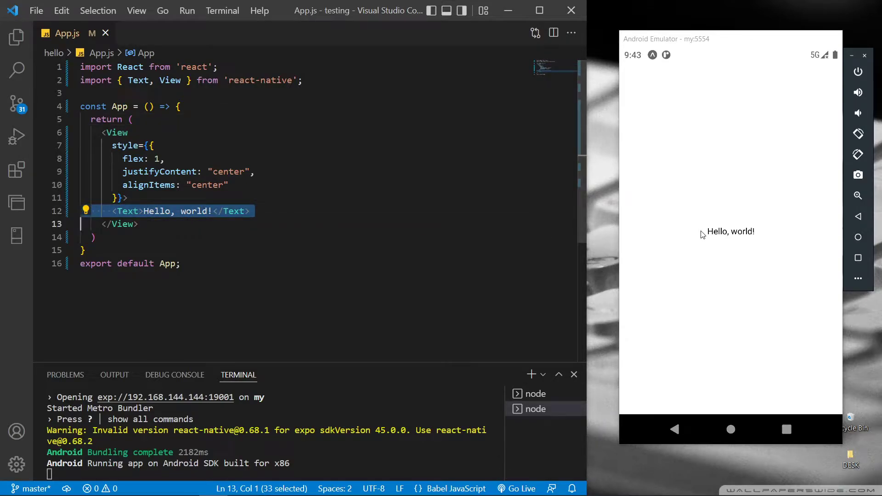
pyautogui.click(305, 280)
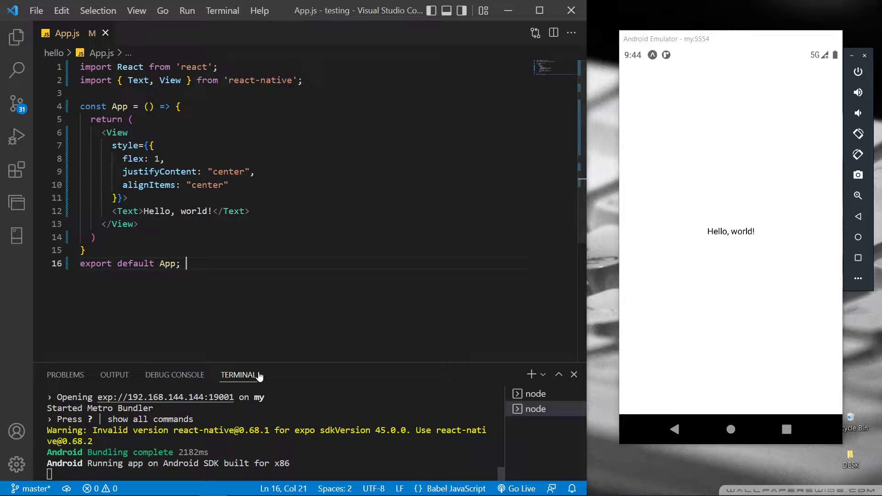
# Step: Copy the react-native-swiper npm install command from its GitHub README in Chrome
pyautogui.press('super+d')
pyautogui.moveTo(157, 490)
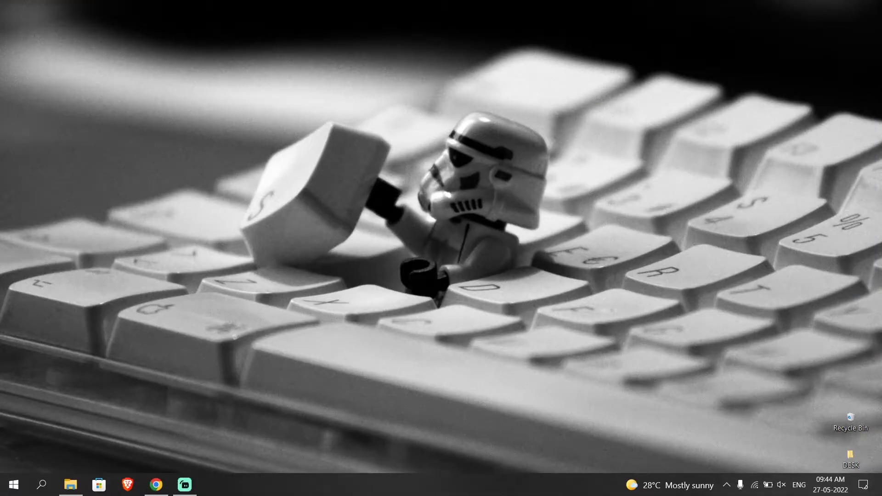
pyautogui.click(157, 485)
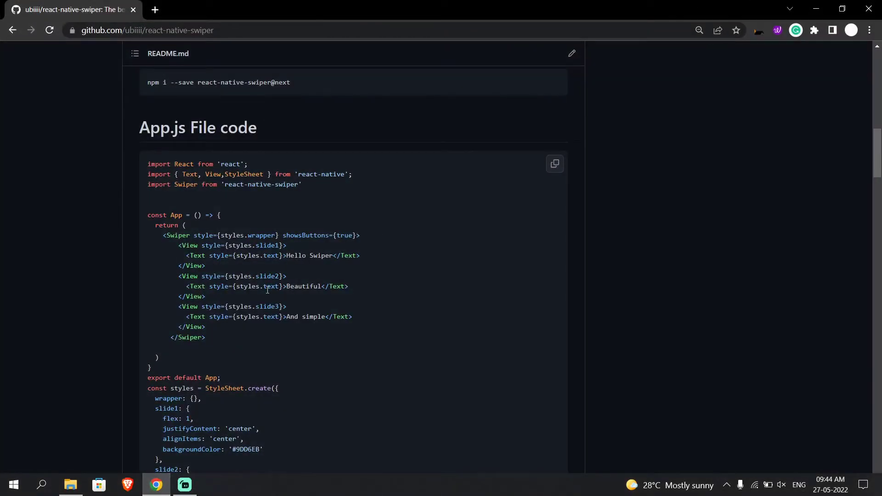
pyautogui.scroll(2, 375, 293)
pyautogui.scroll(1, 447, 226)
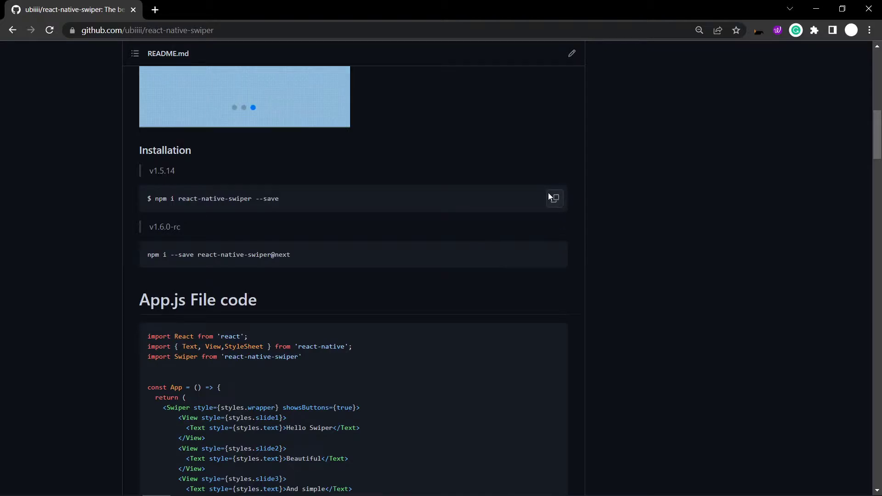
pyautogui.click(552, 198)
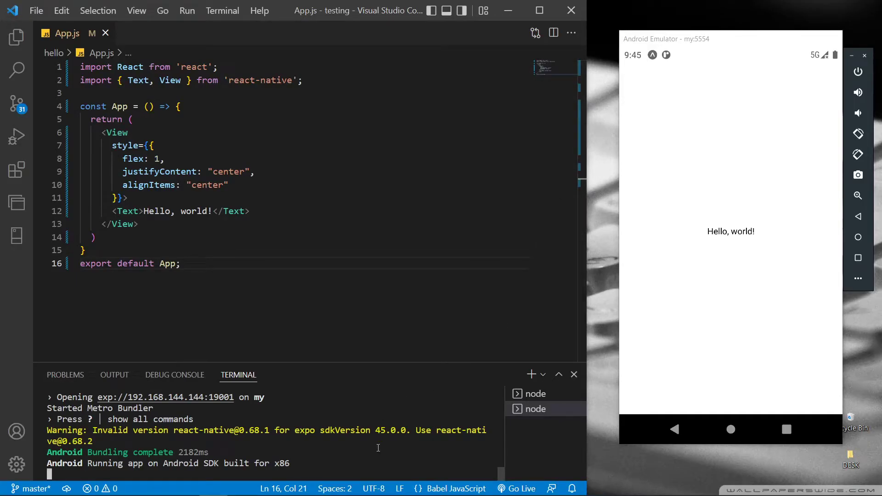
# Step: Install react-native-swiper with npm and relaunch the app on Android with npm start
pyautogui.hotkey('ctrl', 'c')
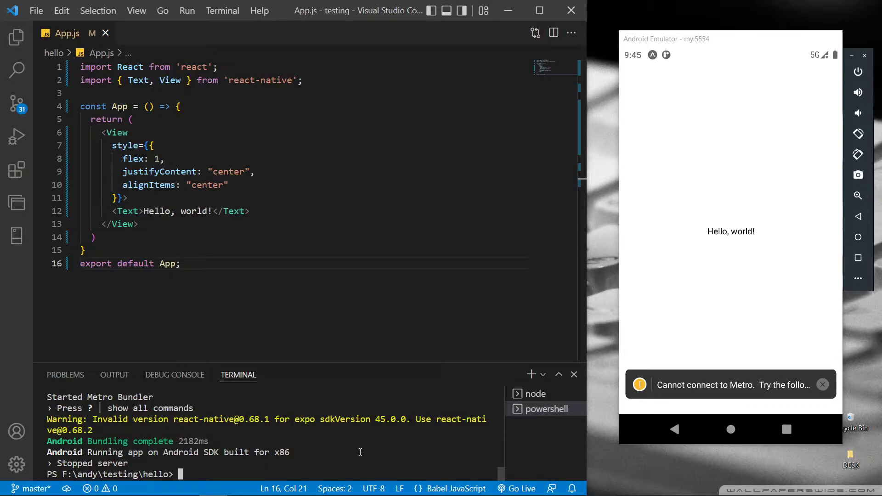
pyautogui.hotkey('ctrl', 'v')
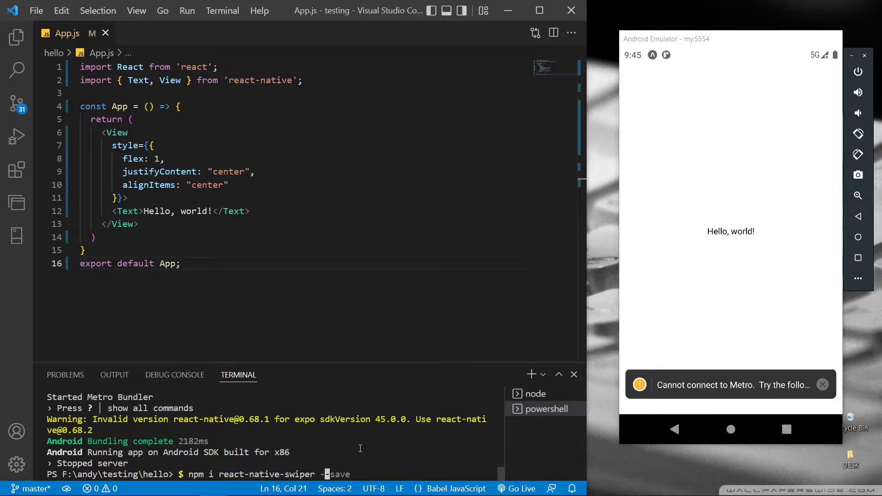
pyautogui.press('BackSpace')
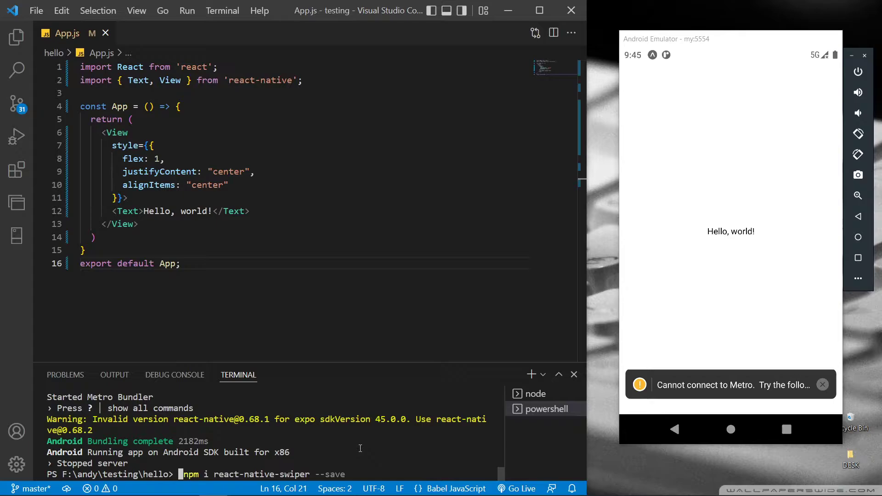
pyautogui.press('Return')
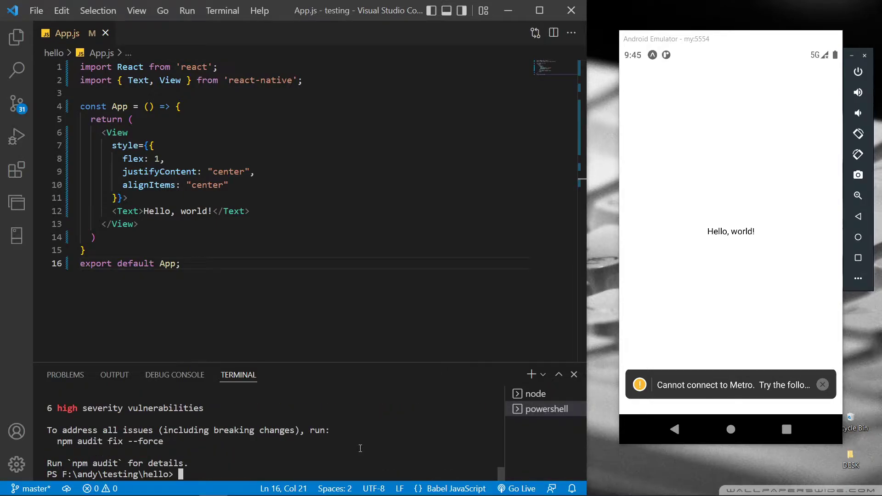
pyautogui.write('npm start')
pyautogui.press('Return')
pyautogui.press('y')
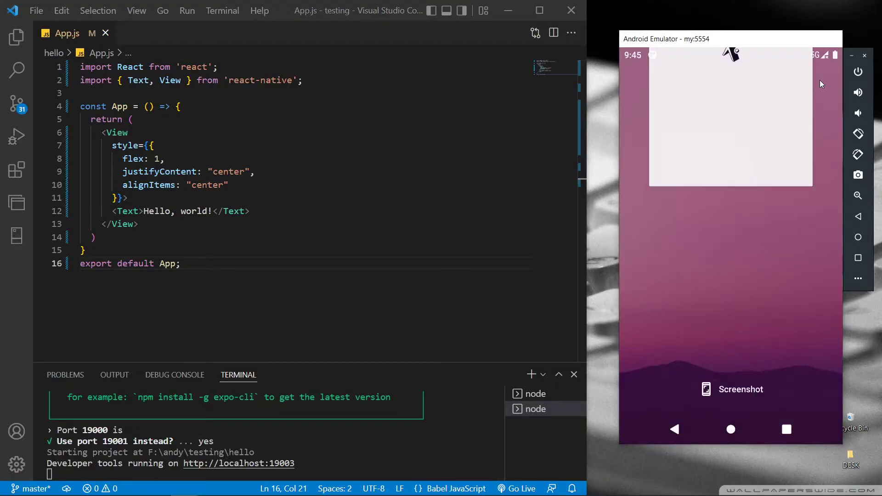
pyautogui.press('a')
# Step: Add StyleSheet and a Swiper import from 'react-native-swiper' to App.js, then save
pyautogui.click(183, 82)
pyautogui.write(', St')
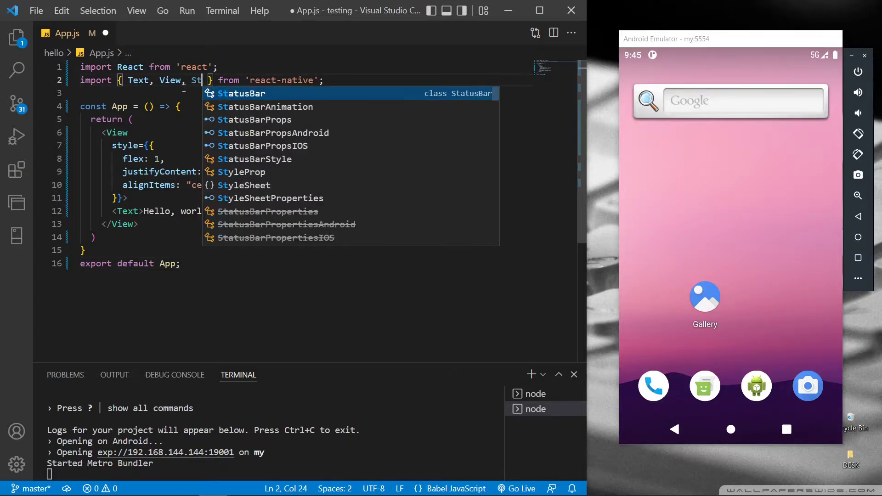
pyautogui.write('yleSheet')
pyautogui.press('Down')
pyautogui.write('import Sw')
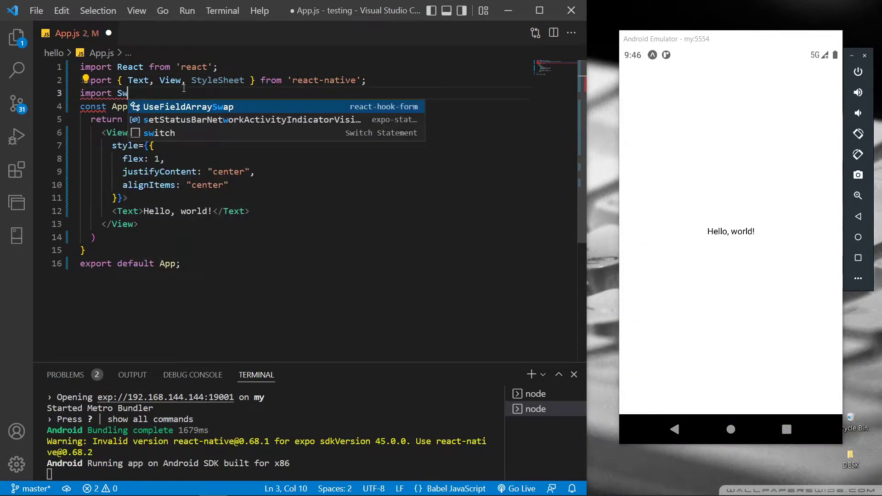
pyautogui.write("iper from 'r")
pyautogui.press('Return')
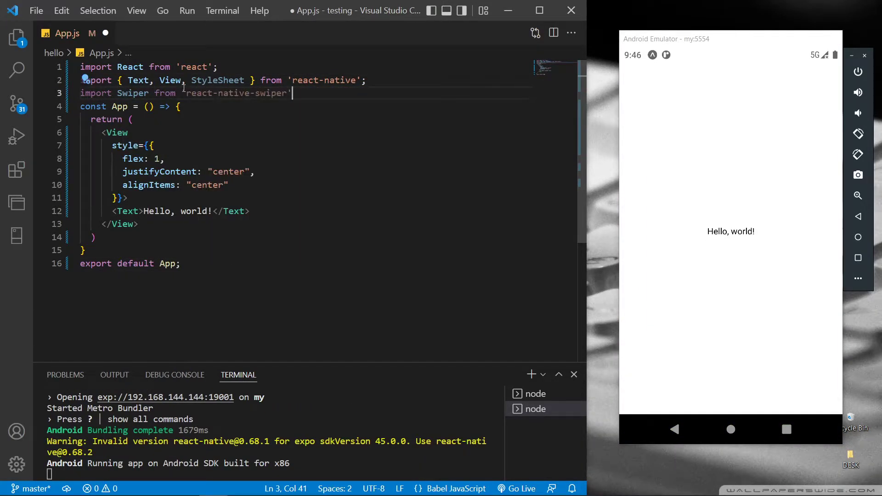
pyautogui.press('Return')
pyautogui.hotkey('ctrl', 's')
pyautogui.click(180, 232)
# Step: Replace the View block with a Swiper wrapping a View and a 'Hello Swiper' Text
pyautogui.moveTo(180, 231); pyautogui.dragTo(111, 145)
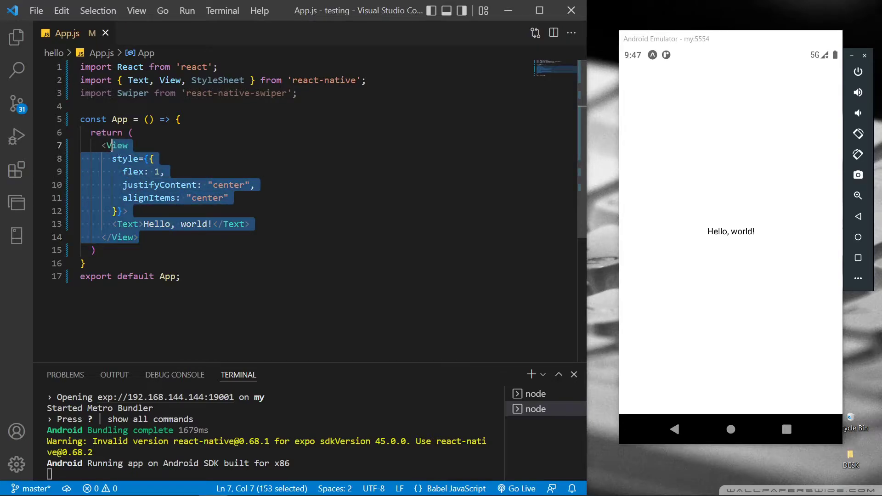
pyautogui.press('BackSpace')
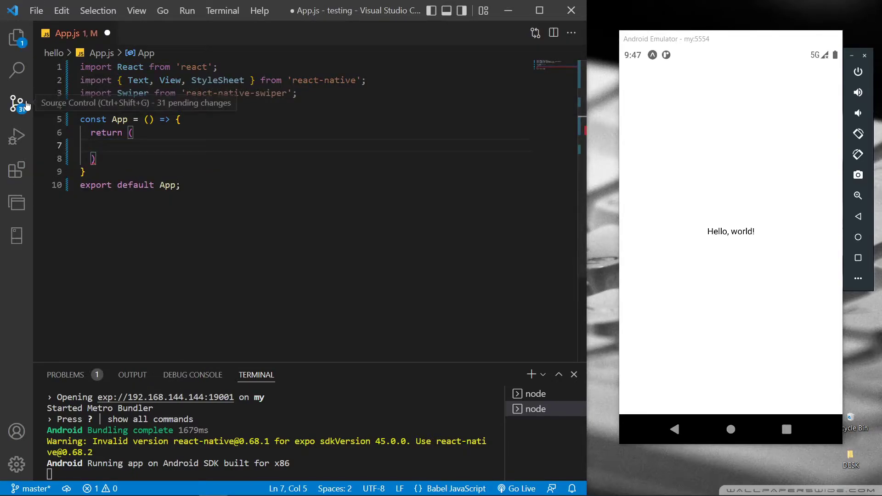
pyautogui.write('<S')
pyautogui.press('Down')
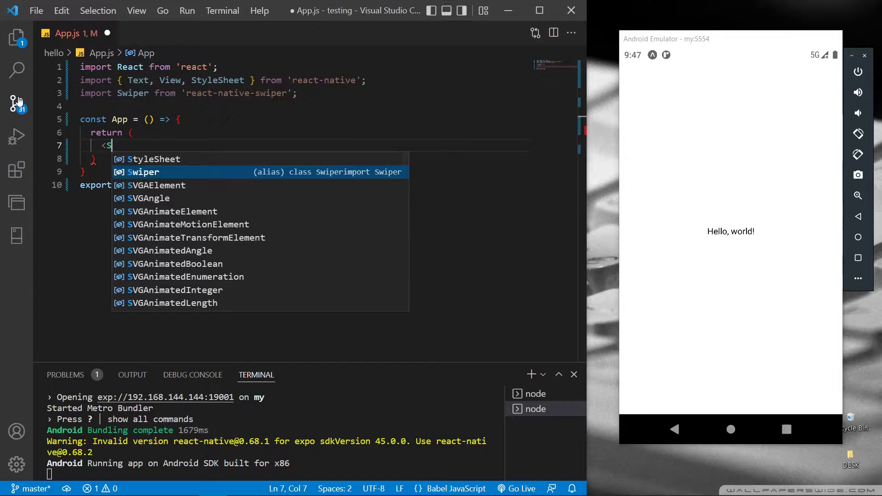
pyautogui.press('Return')
pyautogui.write('>')
pyautogui.press('Return')
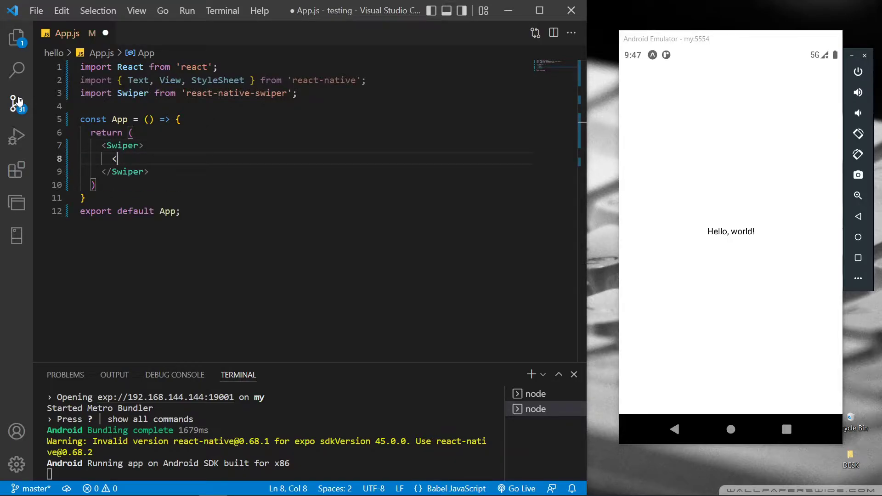
pyautogui.write('V')
pyautogui.press('Return')
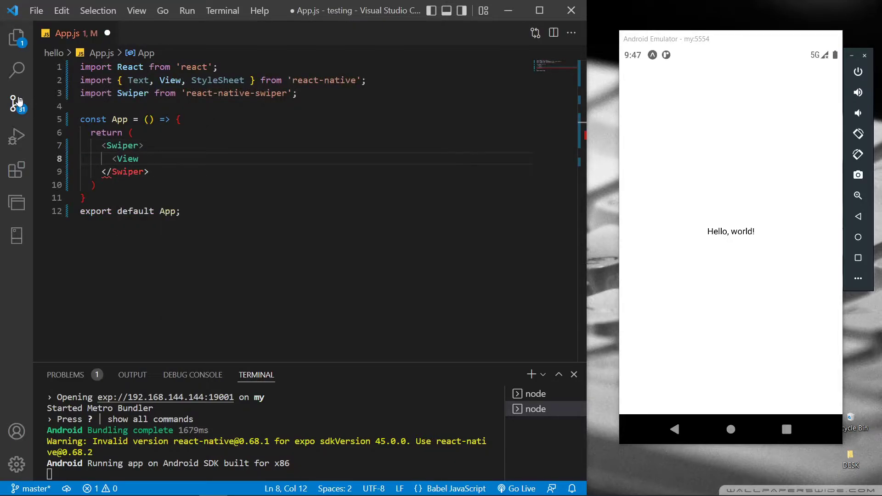
pyautogui.write('>')
pyautogui.press('Return')
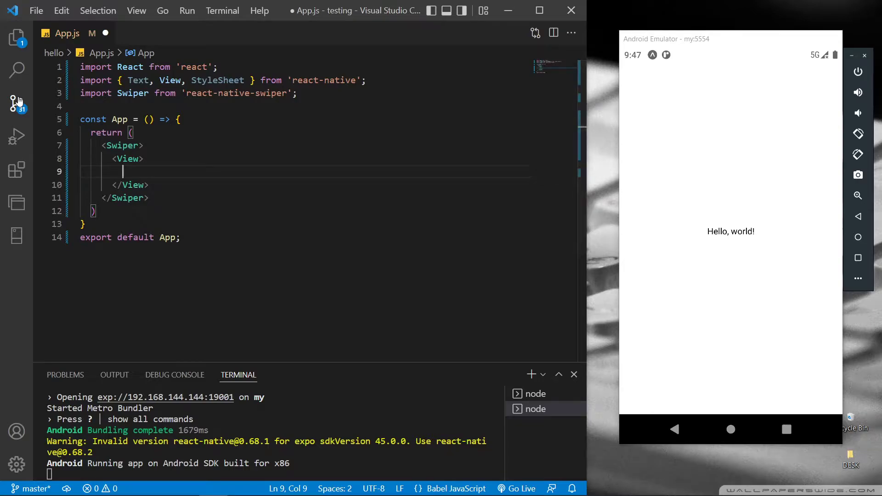
pyautogui.write('<T')
pyautogui.press('Return')
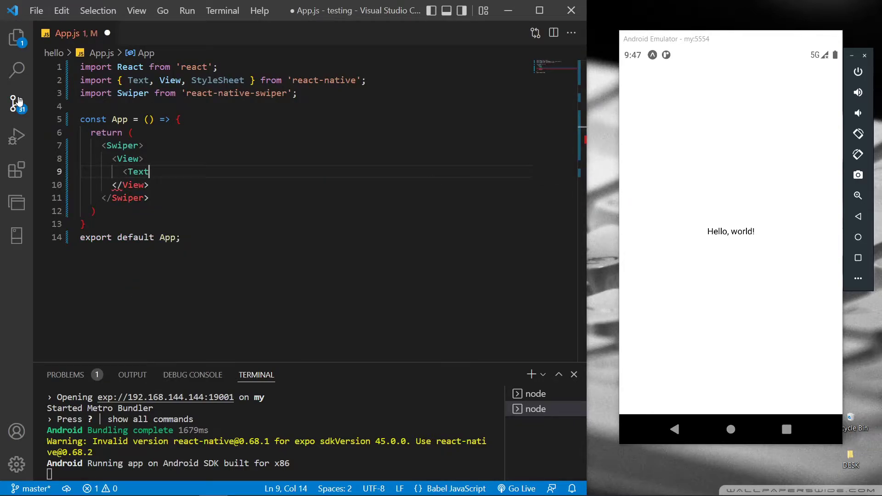
pyautogui.write('>')
pyautogui.press('Return')
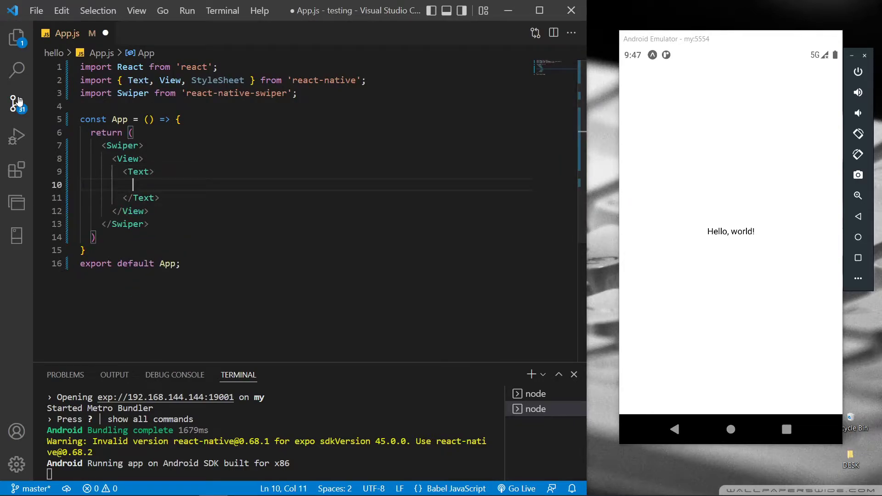
pyautogui.write('HEllo')
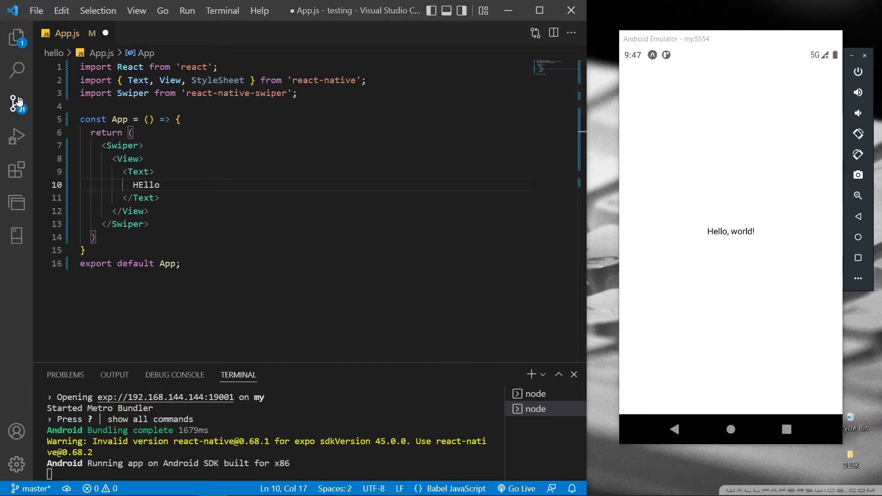
pyautogui.write(' Swiper')
# Step: Add showsButtons={true} to the Swiper opening tag
pyautogui.press('Up')
pyautogui.press('Up')
pyautogui.press('Up')
pyautogui.press('Left')
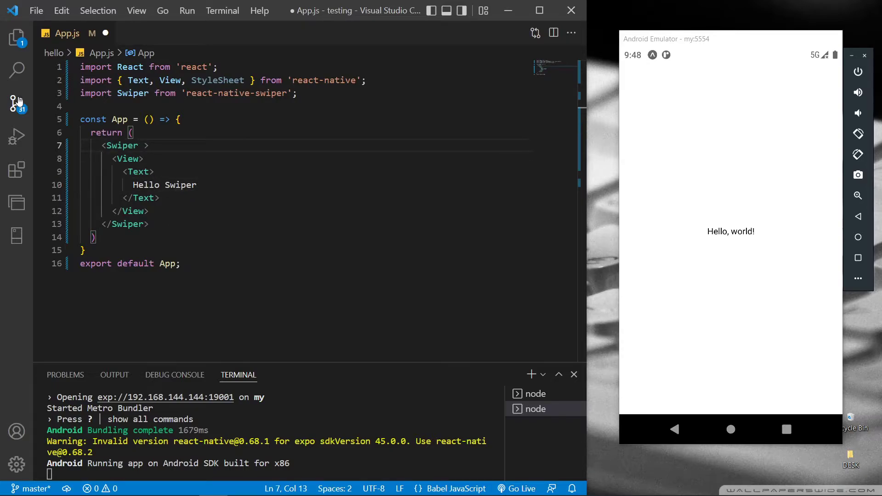
pyautogui.write('sho')
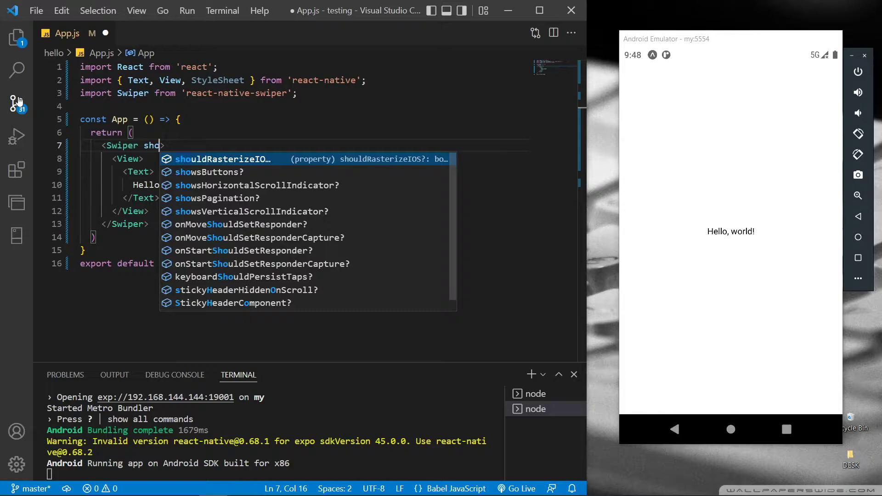
pyautogui.write('v')
pyautogui.press('BackSpace')
pyautogui.write('w')
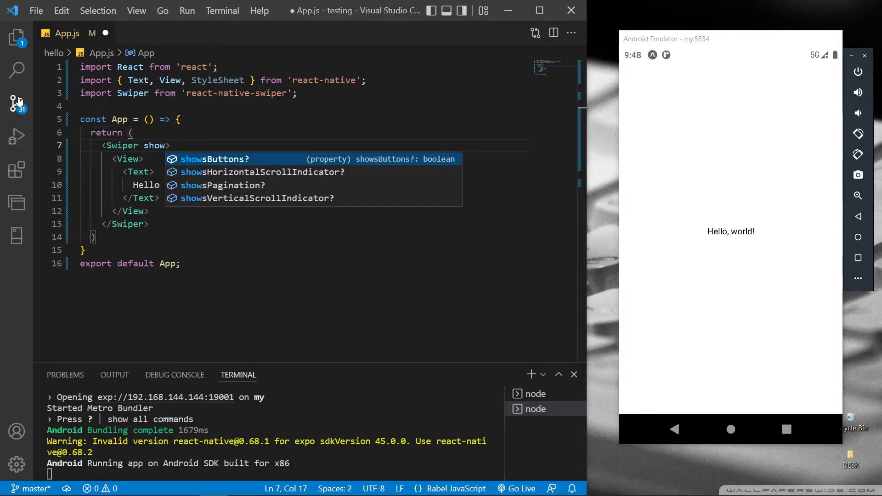
pyautogui.press('Return')
pyautogui.write('{')
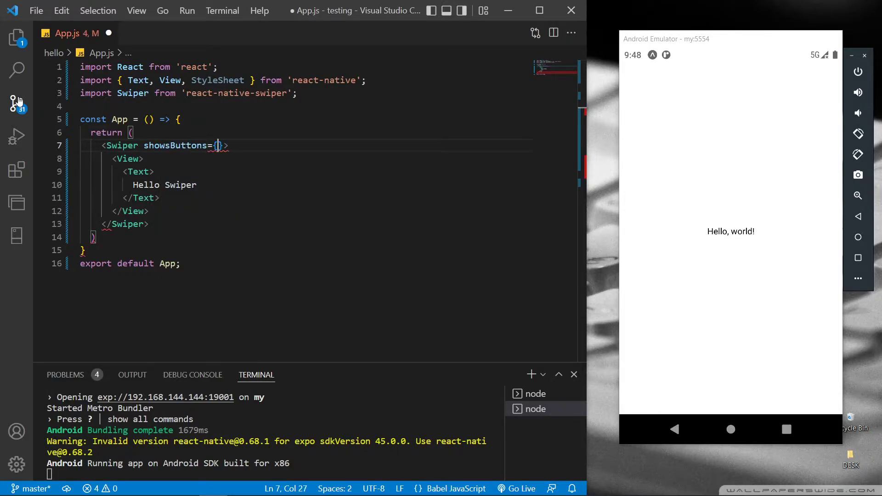
pyautogui.write('tru')
pyautogui.press('Return')
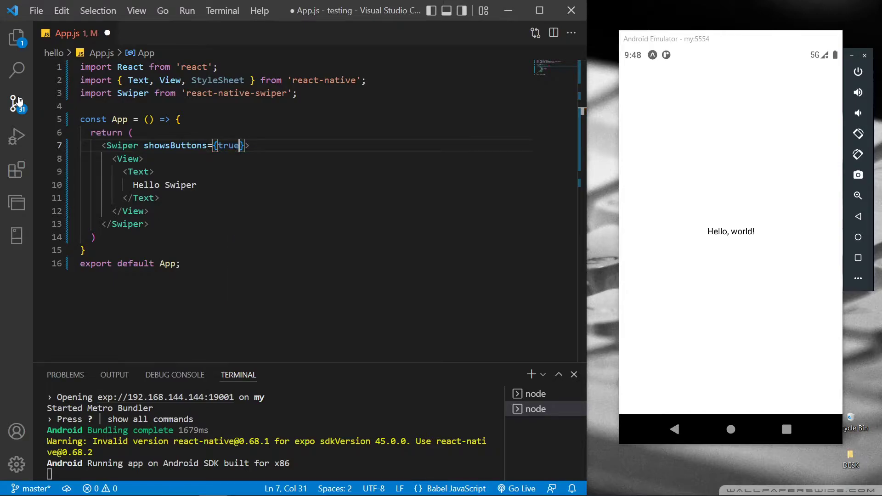
pyautogui.press('Down')
pyautogui.moveTo(148, 211); pyautogui.dragTo(113, 159)
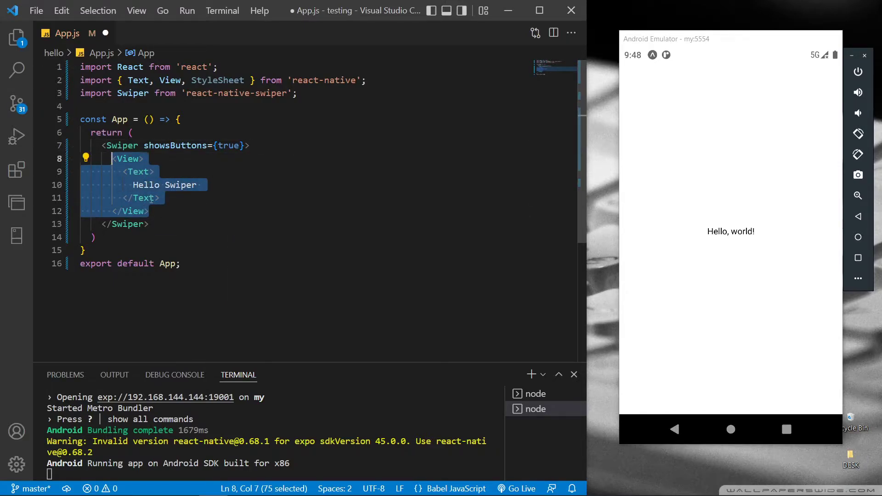
# Step: Duplicate the Hello Swiper slide block twice below the first
pyautogui.hotkey('ctrl', 'c')
pyautogui.click(197, 215)
pyautogui.press('Return')
pyautogui.hotkey('ctrl', 'v')
pyautogui.press('Return')
pyautogui.hotkey('ctrl', 'v')
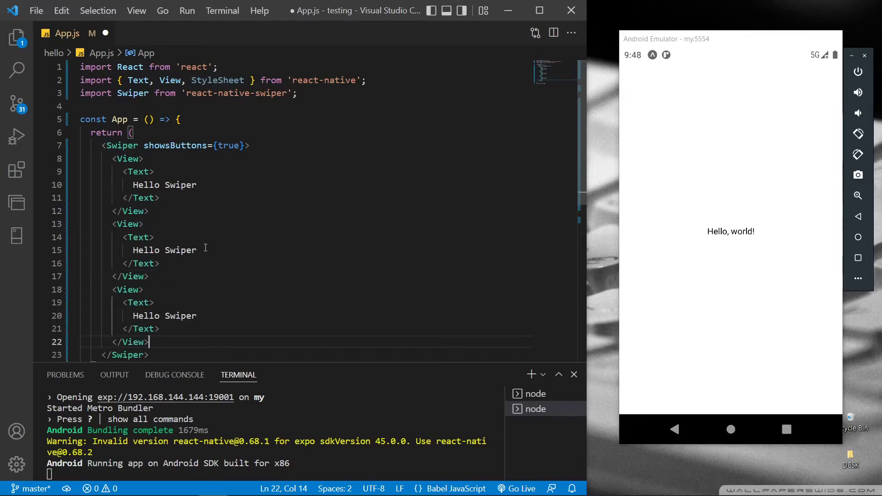
# Step: Relabel the two copies '2nd Slide' and '3rd Slide', then save App.js
pyautogui.moveTo(200, 249); pyautogui.dragTo(133, 250)
pyautogui.press('BackSpace')
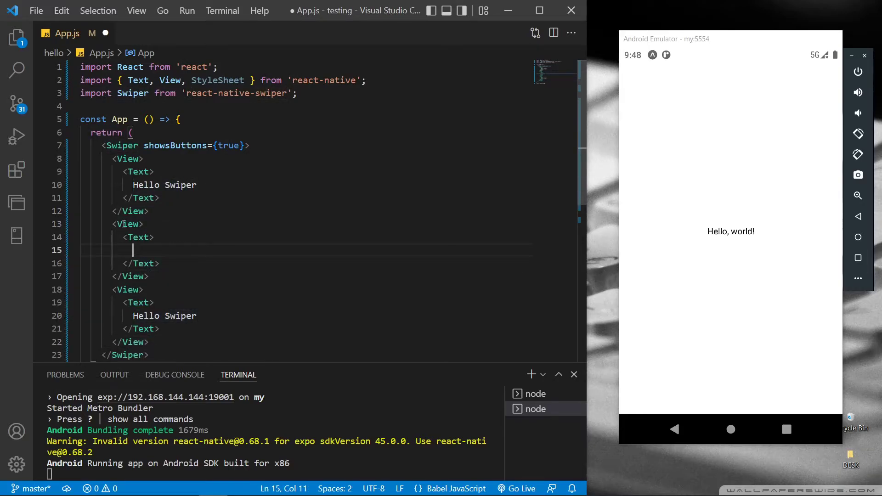
pyautogui.write('@nd')
pyautogui.press('BackSpace')
pyautogui.press('Down')
pyautogui.press('Down')
pyautogui.press('Down')
pyautogui.press('End')
pyautogui.press('BackSpace')
pyautogui.press('BackSpace')
pyautogui.press('BackSpace')
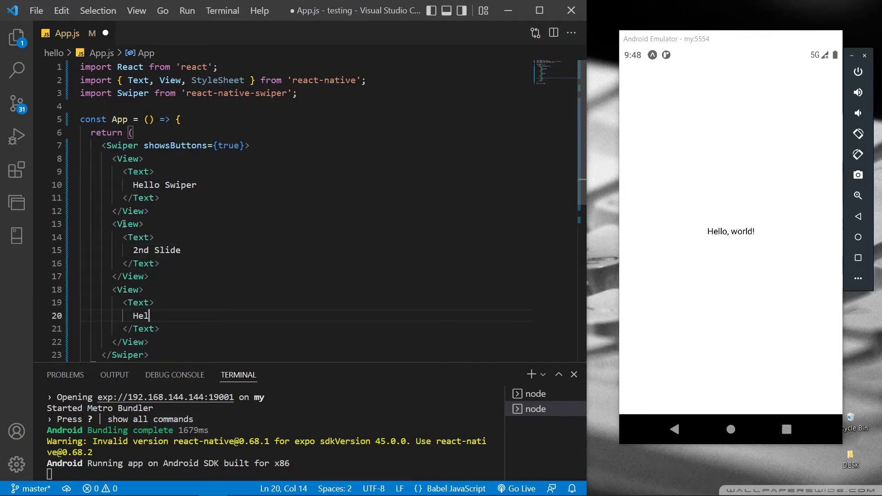
pyautogui.write('Slide')
pyautogui.press('Up')
pyautogui.press('Up')
pyautogui.press('Up')
pyautogui.press('End')
pyautogui.hotkey('ctrl', 's')
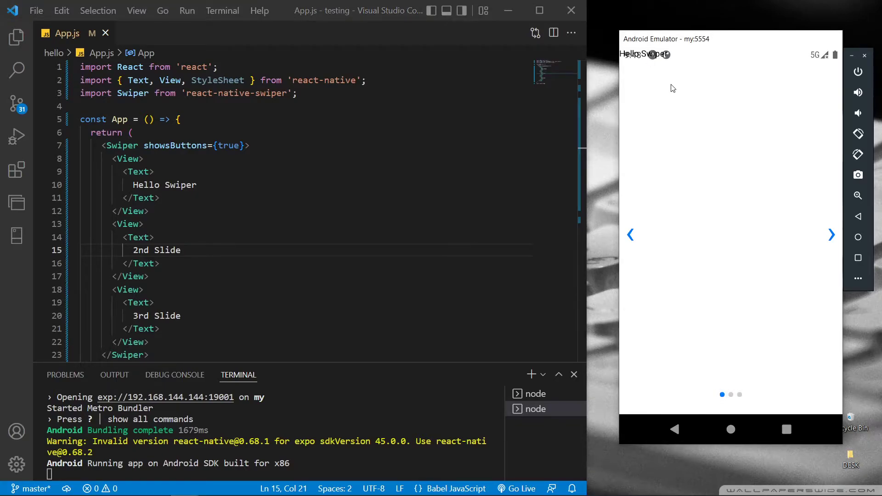
# Step: Use the right arrow twice to go from Hello Swiper to 2nd Slide, then 3rd Slide
pyautogui.click(831, 234)
pyautogui.click(831, 235)
pyautogui.scroll(-2, 253, 246)
pyautogui.scroll(-2, 198, 235)
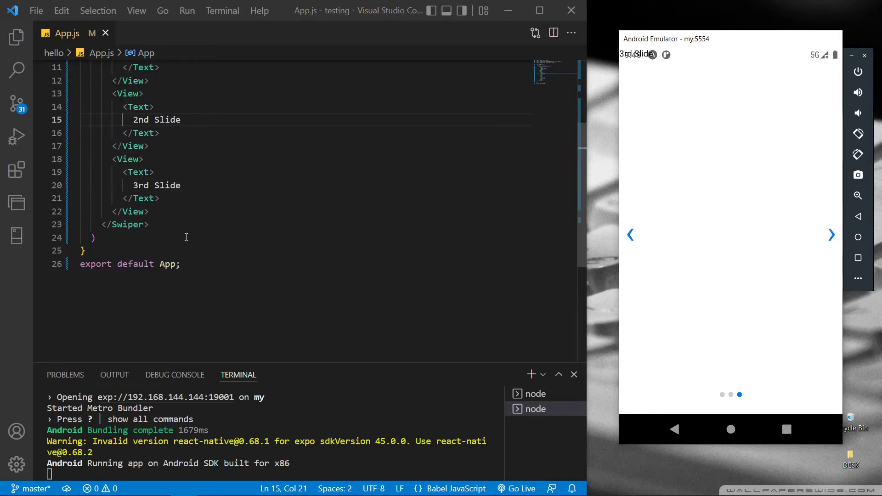
pyautogui.moveTo(139, 173)
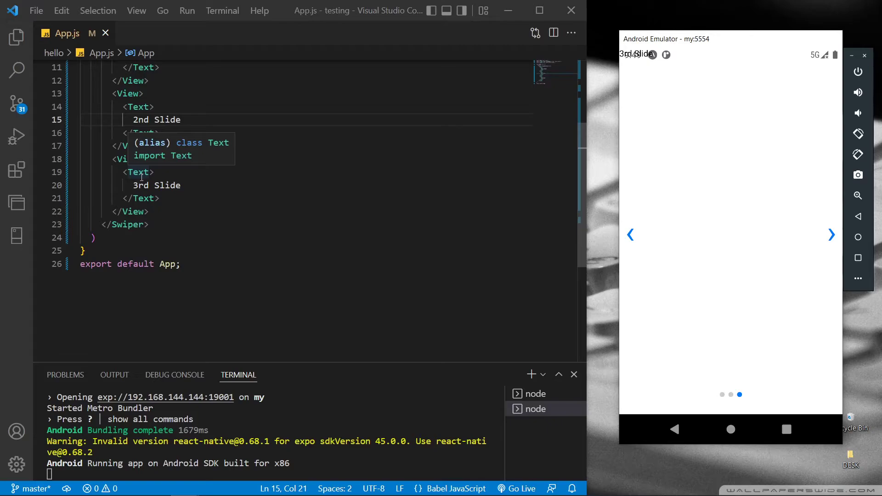
pyautogui.write('const Styles =StyleSheet.create')
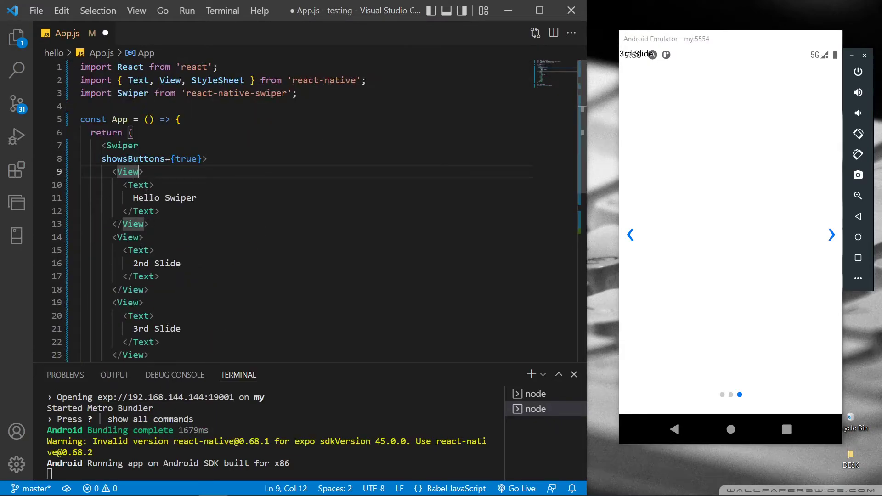
pyautogui.write(' styl')
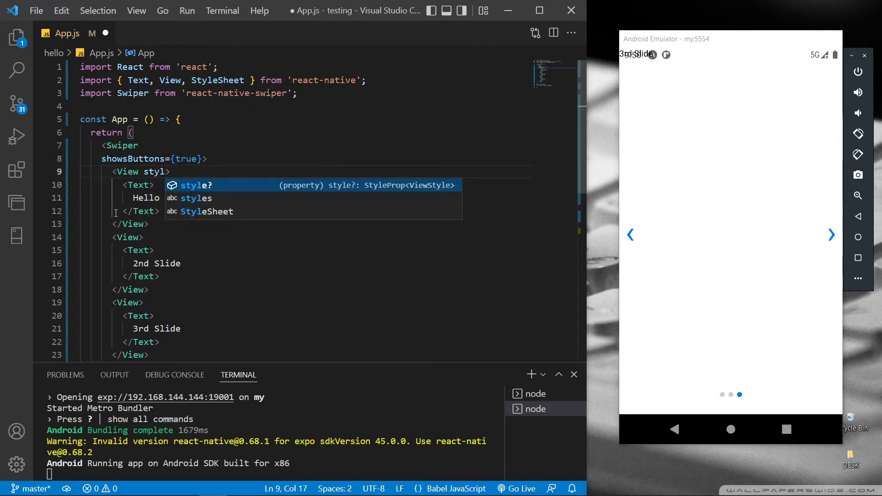
pyautogui.write('e={styles.slide1')
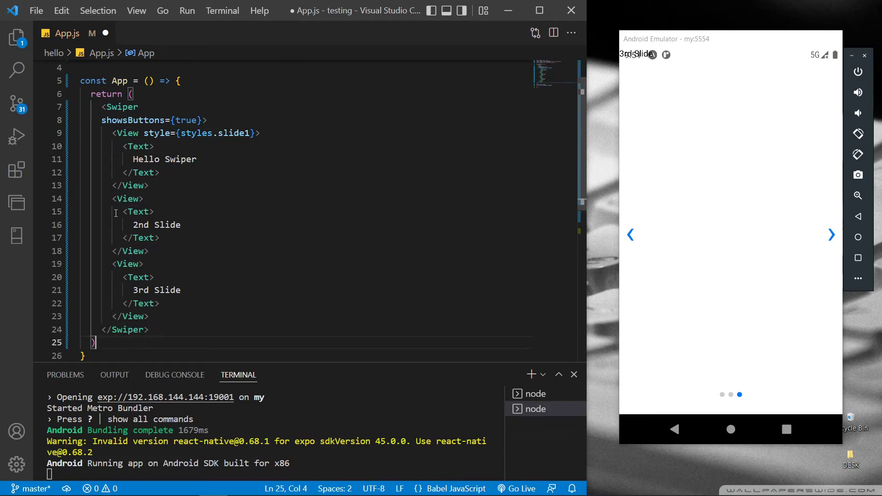
# Step: Apply styles.slide1 to the first View, defining flex, centering and a light-blue background, and save
pyautogui.hotkey('ctrl', 'End')
pyautogui.write('slide1:{')
pyautogui.press('Return')
pyautogui.write("flex:1, justifyContent:'center', alignItems:")
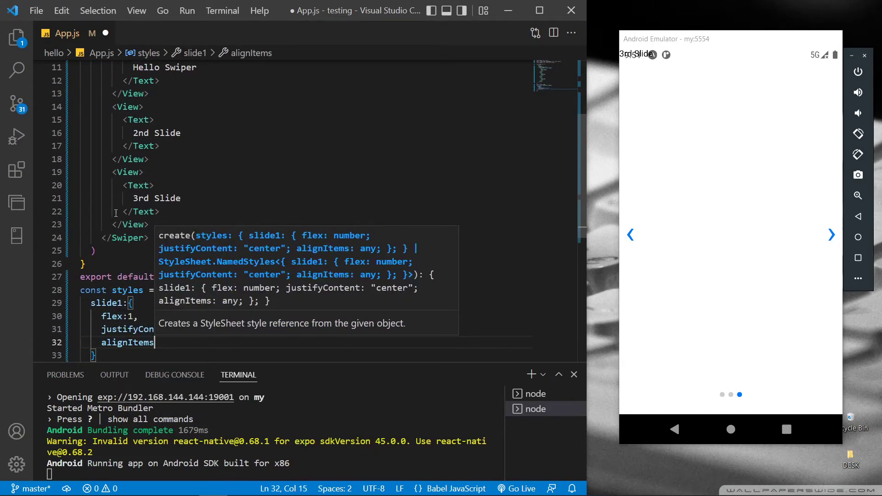
pyautogui.write("'center', backgroundColor:'#87CEEB'")
pyautogui.hotkey('ctrl', 's')
pyautogui.scroll(5, 310, 207)
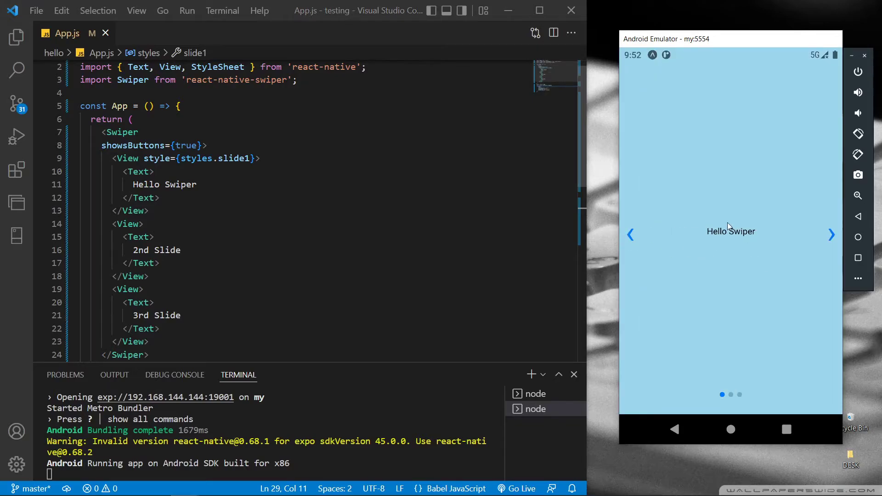
pyautogui.moveTo(727, 223); pyautogui.dragTo(752, 259)
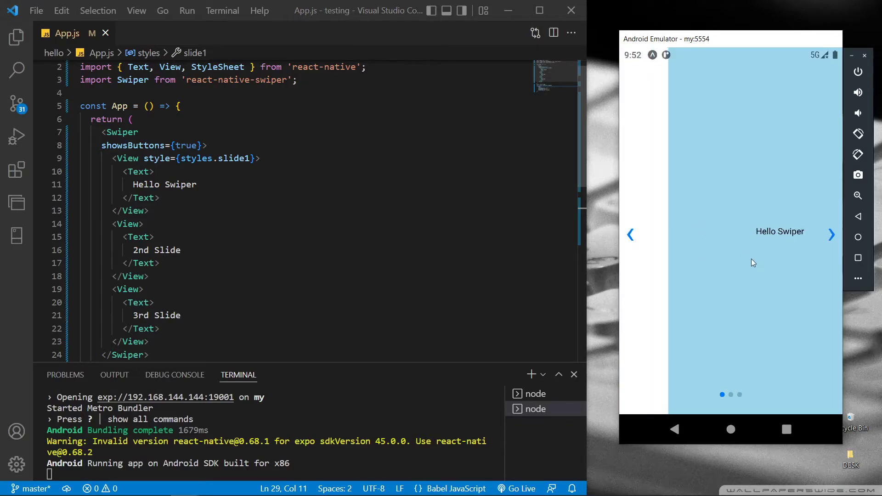
# Step: Copy the styled first View line over the second and third slides' View lines
pyautogui.tripleClick(127, 159)
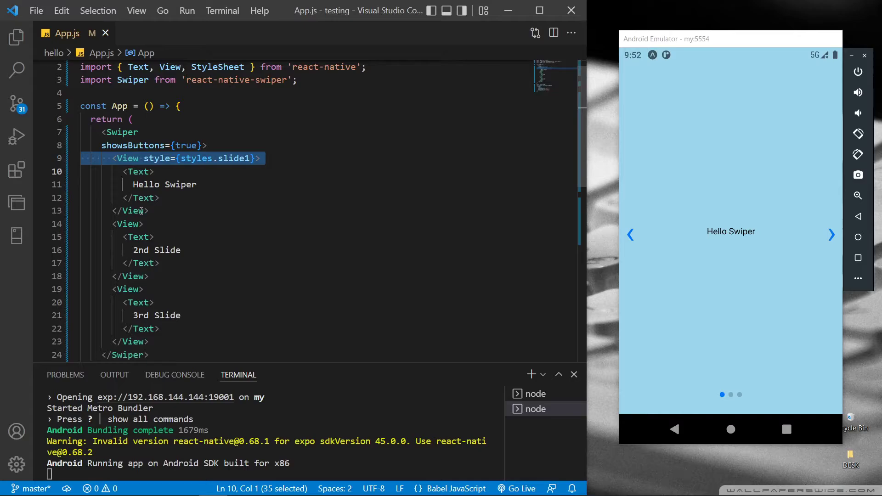
pyautogui.tripleClick(131, 223)
pyautogui.hotkey('ctrl', 'v')
pyautogui.tripleClick(131, 290)
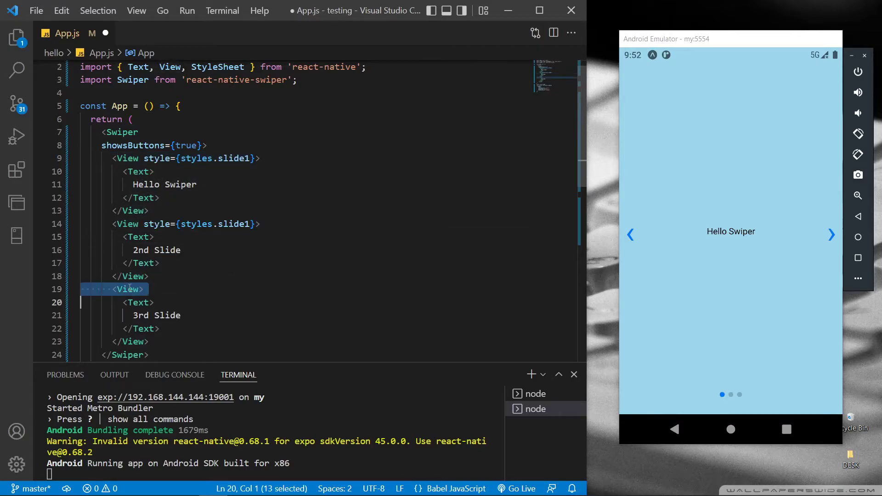
pyautogui.hotkey('ctrl', 'v')
pyautogui.scroll(-2, 262, 247)
# Step: Rename the pasted style references to styles.slide2 and styles.slide3
pyautogui.click(250, 247)
pyautogui.press('BackSpace')
pyautogui.write('4')
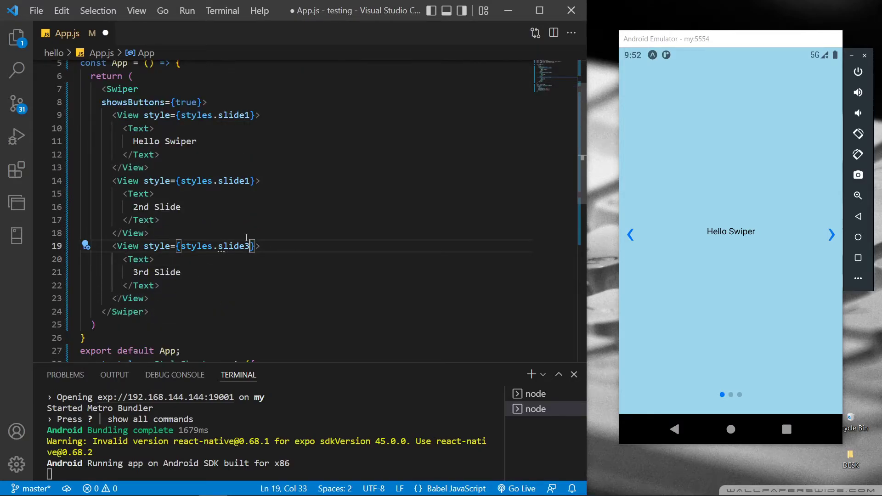
pyautogui.press('Up')
pyautogui.press('Up')
pyautogui.press('Up')
pyautogui.press('Up')
pyautogui.press('Up')
pyautogui.press('BackSpace')
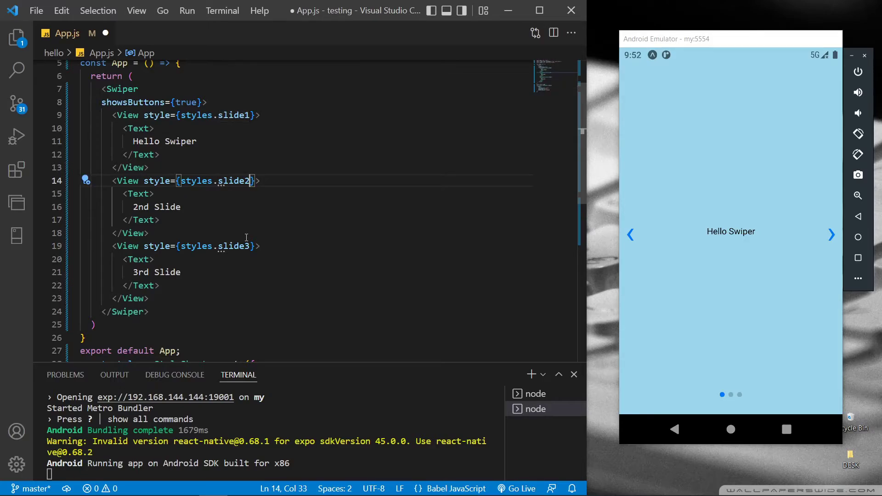
pyautogui.press('Down')
pyautogui.press('Down')
pyautogui.press('Down')
pyautogui.press('Down')
pyautogui.press('Down')
pyautogui.press('Down')
pyautogui.scroll(-3, 297, 290)
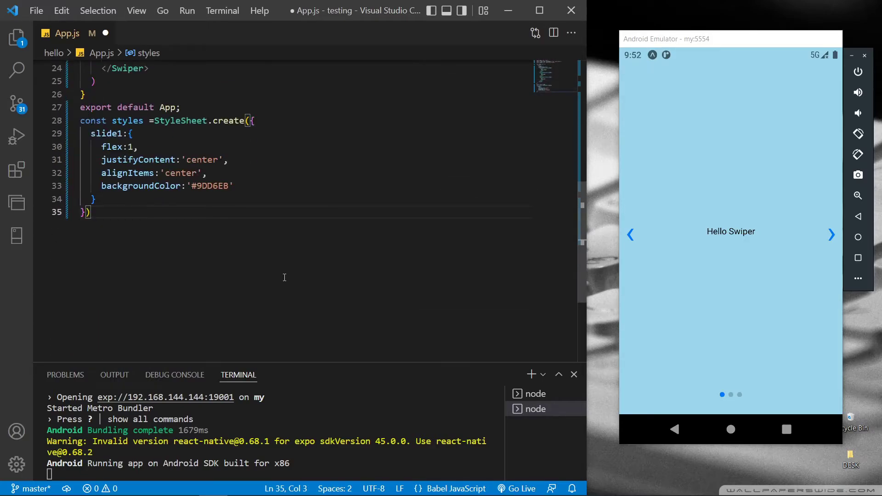
pyautogui.scroll(-1, 206, 207)
pyautogui.scroll(1, 135, 210)
# Step: Duplicate the slide1 style block twice below it, separated by commas
pyautogui.moveTo(114, 201); pyautogui.dragTo(90, 133)
pyautogui.hotkey('ctrl', 'c')
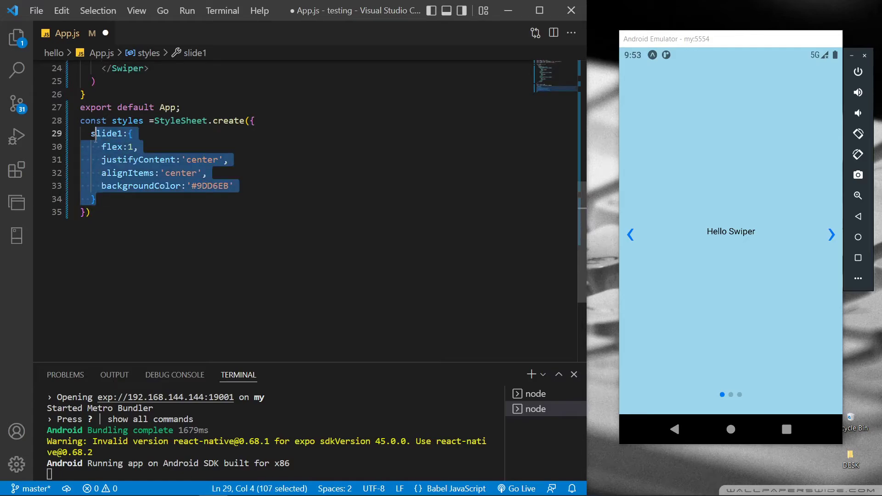
pyautogui.click(128, 199)
pyautogui.write(',')
pyautogui.press('Return')
pyautogui.hotkey('ctrl', 'v')
pyautogui.press(',')
pyautogui.press('Return')
pyautogui.hotkey('ctrl', 'v')
pyautogui.press('Up')
pyautogui.press('Up')
# Step: Rename the copied style blocks slide2 and slide3 and save so the app reloads
pyautogui.press('Up')
pyautogui.press('Up')
pyautogui.press('Up')
pyautogui.press('Right')
pyautogui.press('Right')
pyautogui.press('Right')
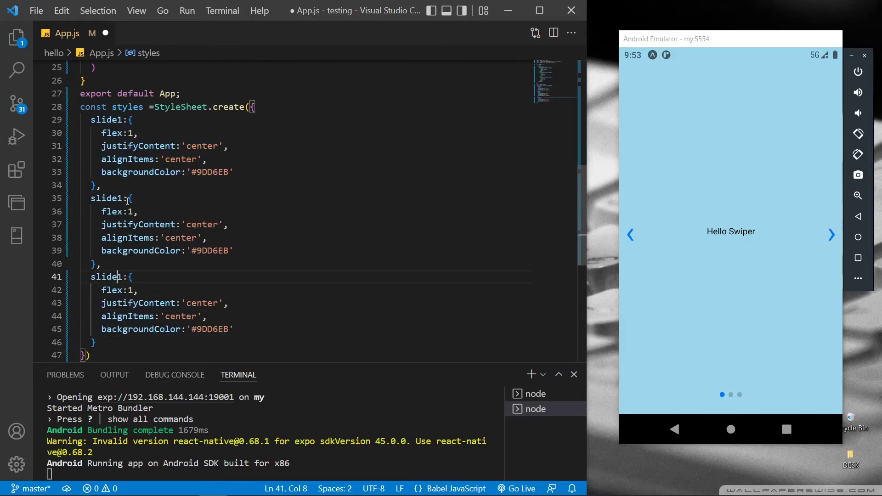
pyautogui.press('BackSpace')
pyautogui.write('3')
pyautogui.press('Up')
pyautogui.press('Up')
pyautogui.press('Up')
pyautogui.press('BackSpace')
pyautogui.write('2')
pyautogui.hotkey('ctrl', 's')
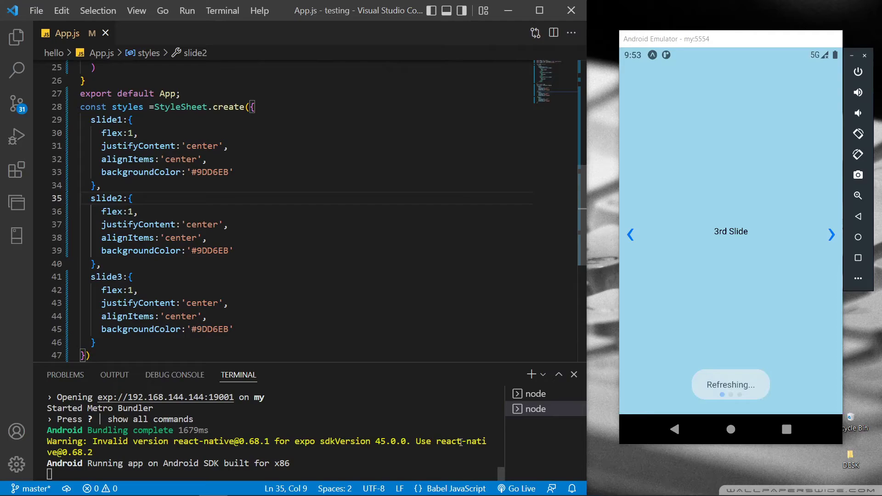
pyautogui.click(757, 249)
pyautogui.moveTo(812, 275); pyautogui.dragTo(675, 269)
pyautogui.scroll(-3, 289, 206)
pyautogui.scroll(10, 180, 141)
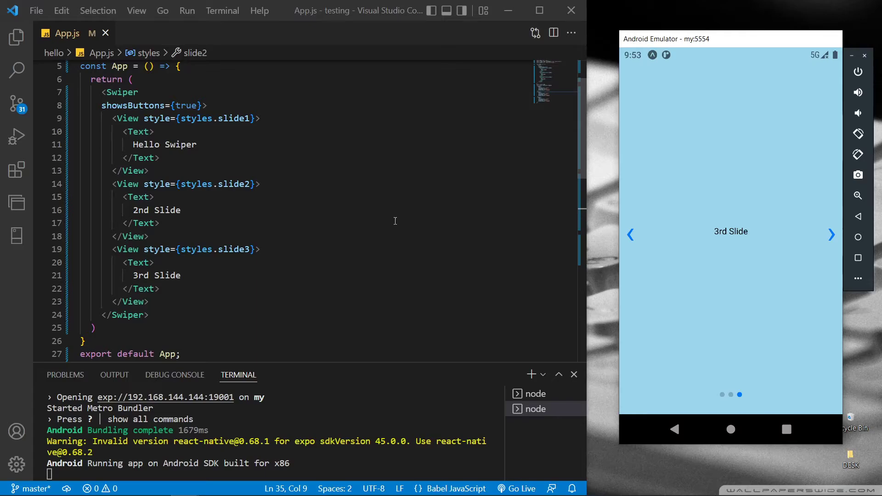
pyautogui.scroll(1, 147, 132)
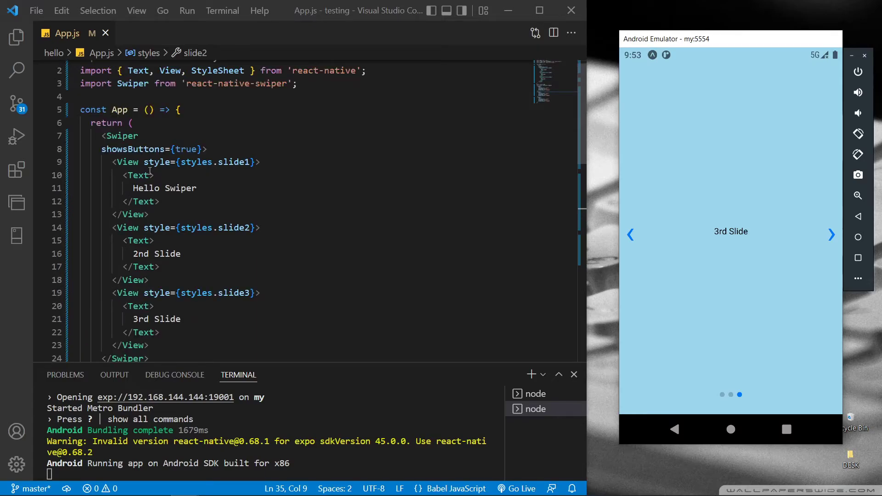
# Step: Give the first Text styles.text, defined as color '#fff' and fontSize 30, and save
pyautogui.click(150, 175)
pyautogui.write('style={styles.text}')
pyautogui.scroll(-8, 150, 188)
pyautogui.click(103, 330)
pyautogui.write('text')
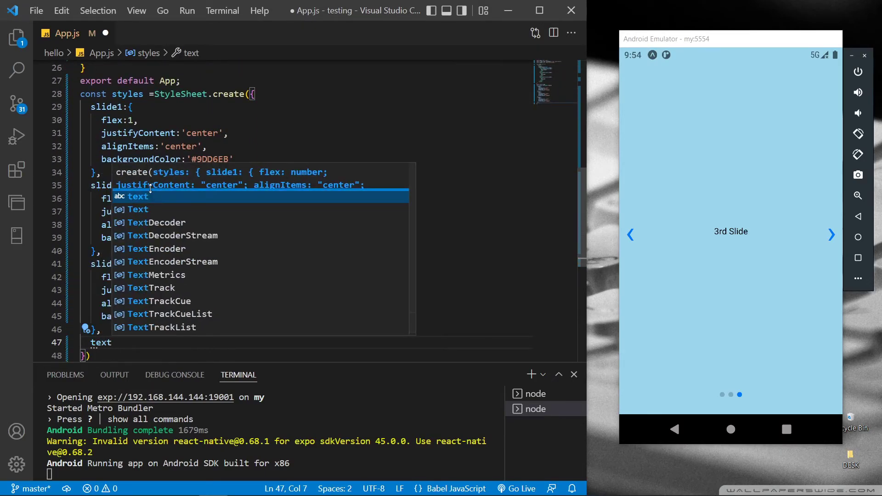
pyautogui.write(":{ color:'#fff', fontSize:'30")
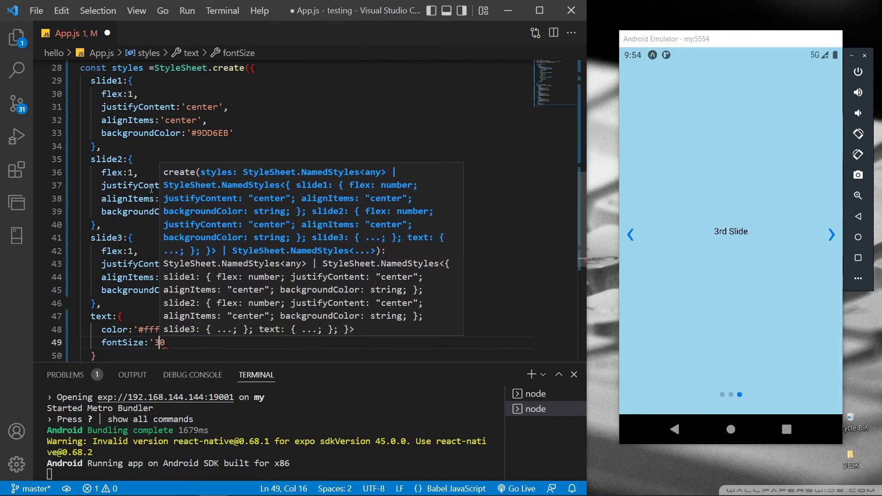
pyautogui.hotkey('ctrl', 's')
pyautogui.scroll(9, 275, 206)
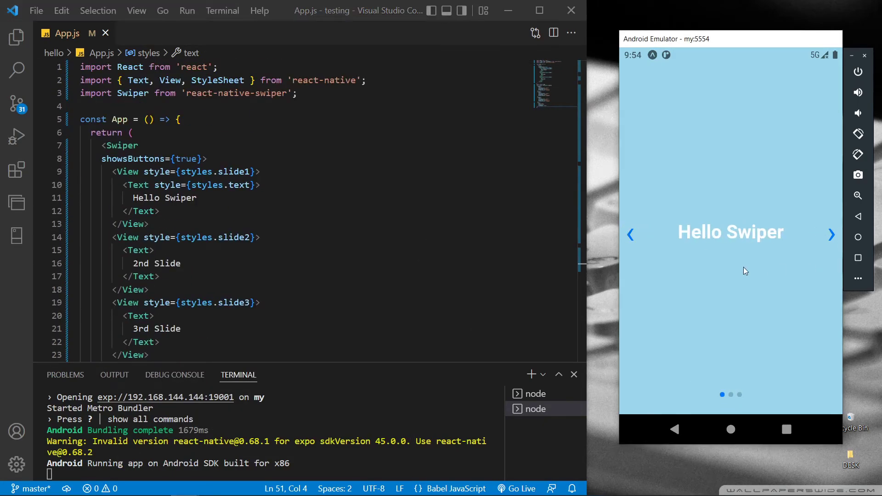
# Step: Apply the styled Text line to the 2nd Slide and 3rd Slide texts and save
pyautogui.tripleClick(151, 186)
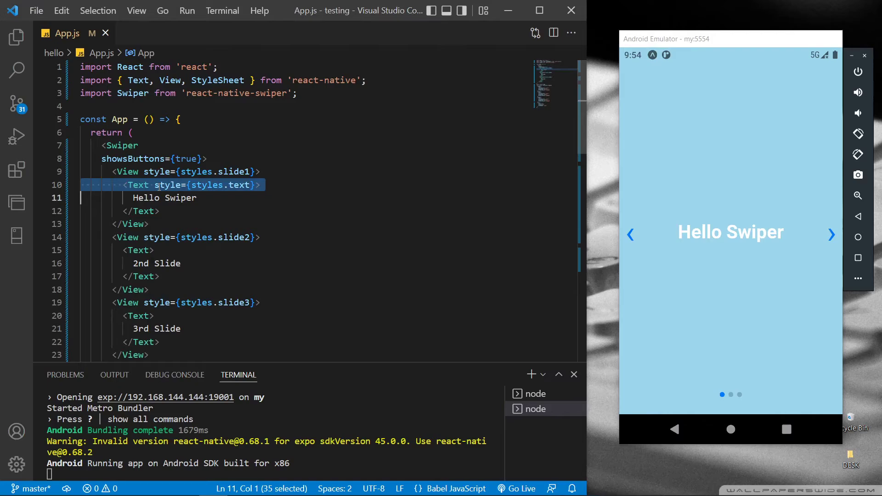
pyautogui.tripleClick(143, 251)
pyautogui.hotkey('ctrl', 'v')
pyautogui.tripleClick(265, 315)
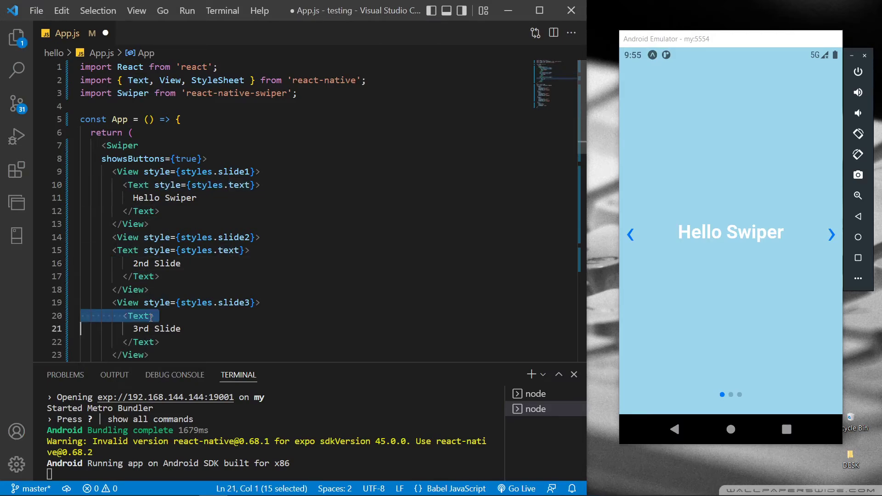
pyautogui.hotkey('ctrl', 'v')
pyautogui.hotkey('ctrl', 's')
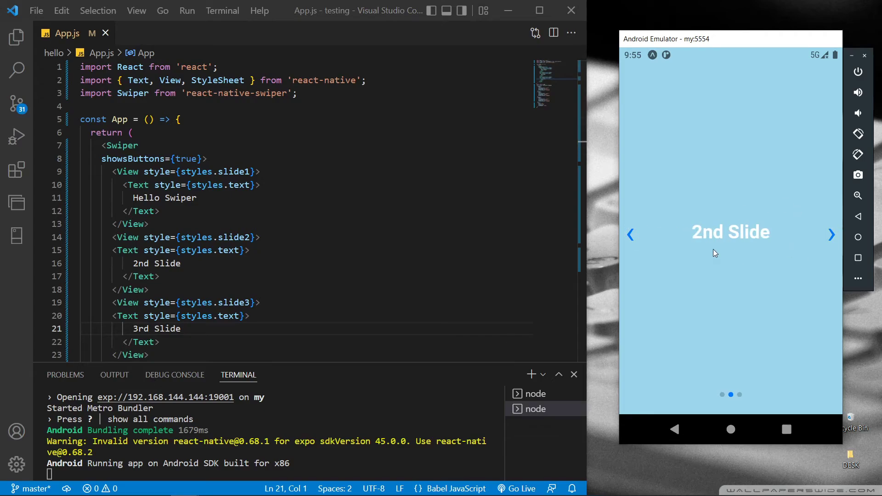
# Step: Page back and forth through the three slides with the emulator's arrow buttons
pyautogui.click(631, 232)
pyautogui.click(632, 232)
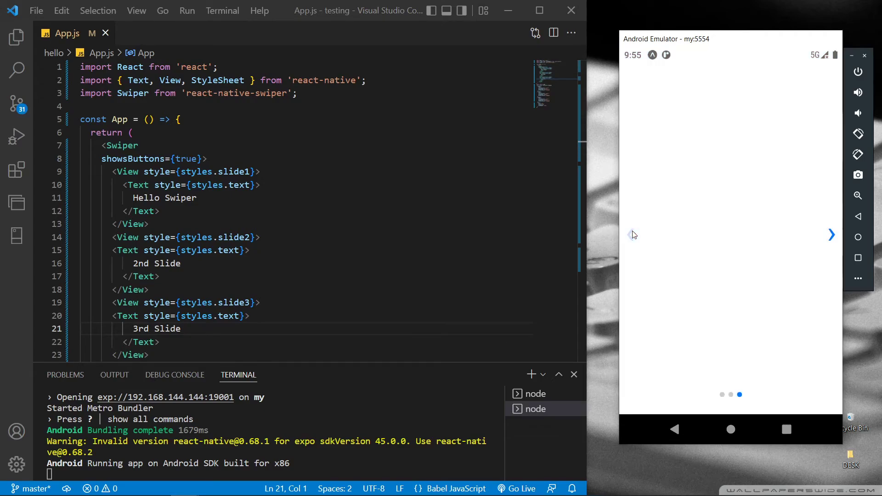
pyautogui.click(829, 234)
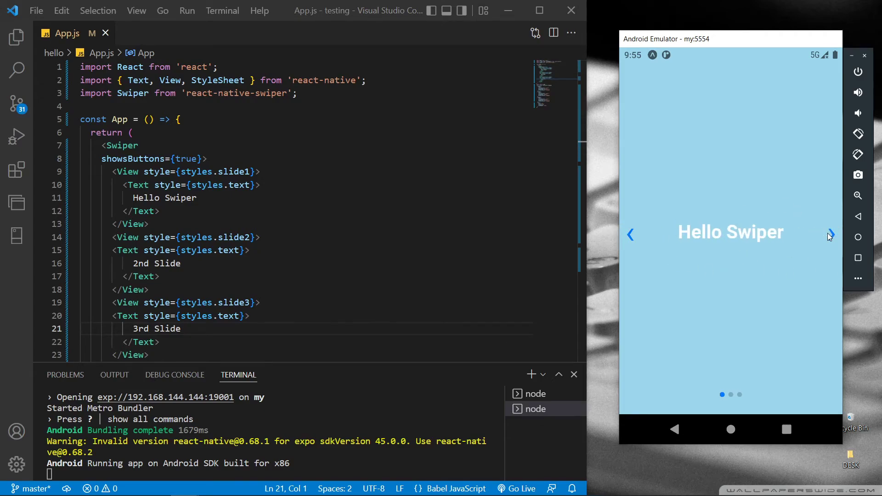
pyautogui.click(829, 234)
pyautogui.click(827, 234)
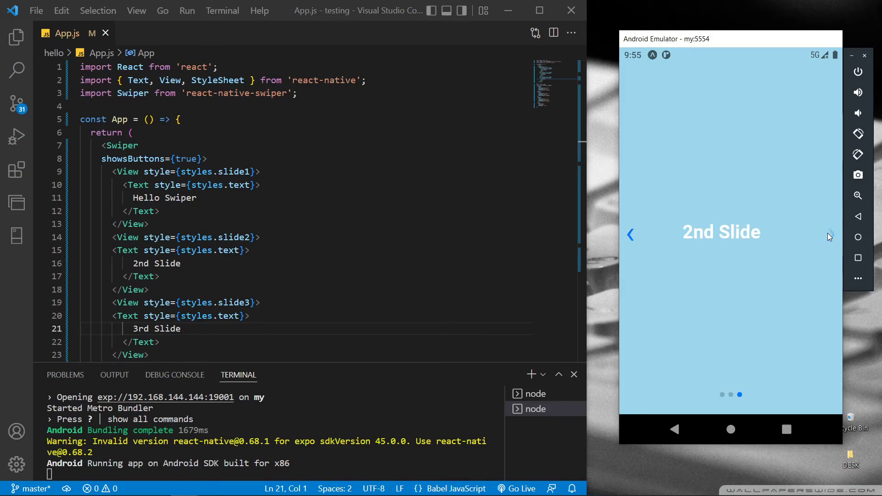